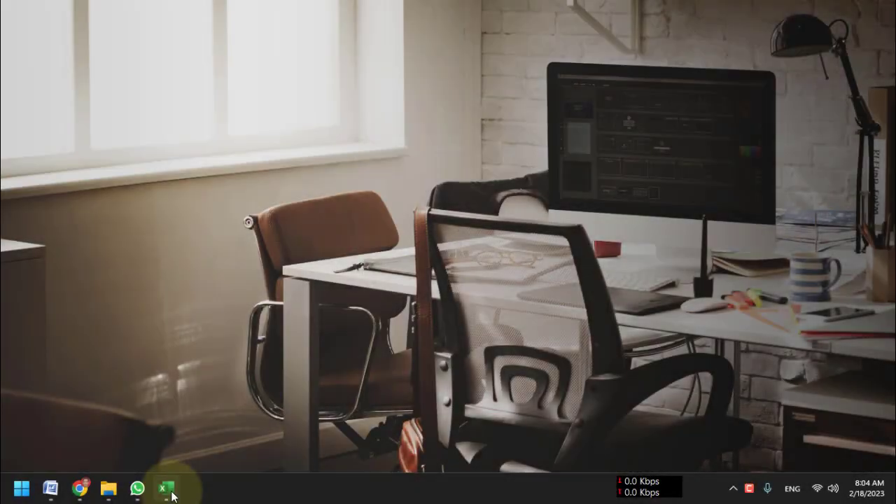
Align the linked JUMLAH TOTAL picture (Rp 3,924,000) across frozen row 1, just above the table header
click(173, 496)
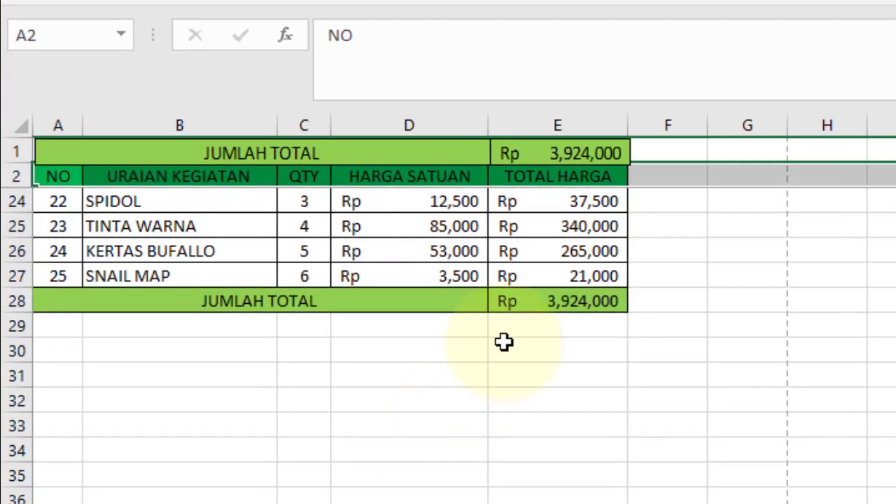
scroll(542, 253, up, 3)
scroll(542, 252, up, 2)
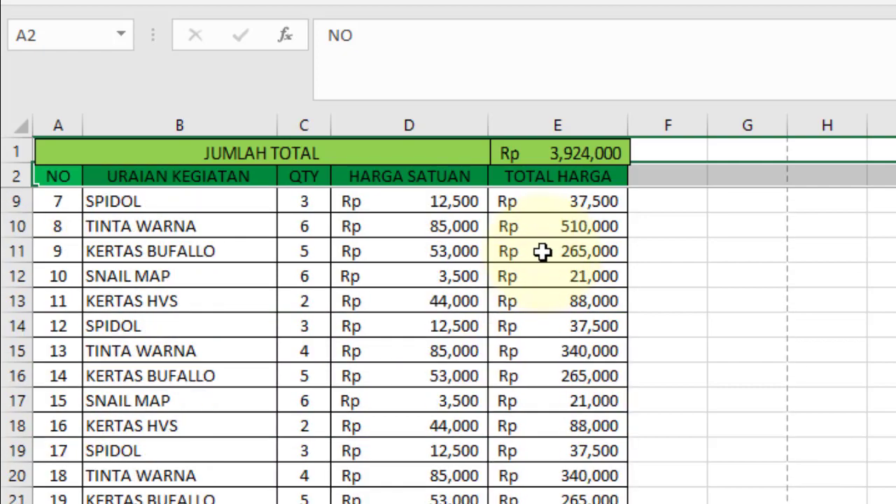
scroll(550, 224, up, 1)
scroll(553, 153, down, 2)
mouse_move(528, 150)
mouse_down()
mouse_move(552, 165)
mouse_move(520, 151)
mouse_up()
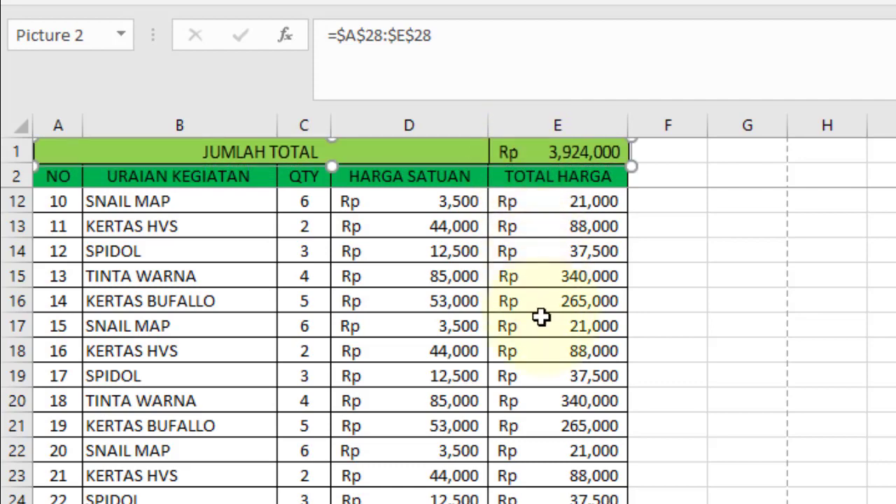
scroll(542, 314, down, 4)
scroll(542, 317, up, 7)
Change the SNAIL MAP quantity in C7 to 30, raising the linked total to Rp 4,011,500
click(465, 326)
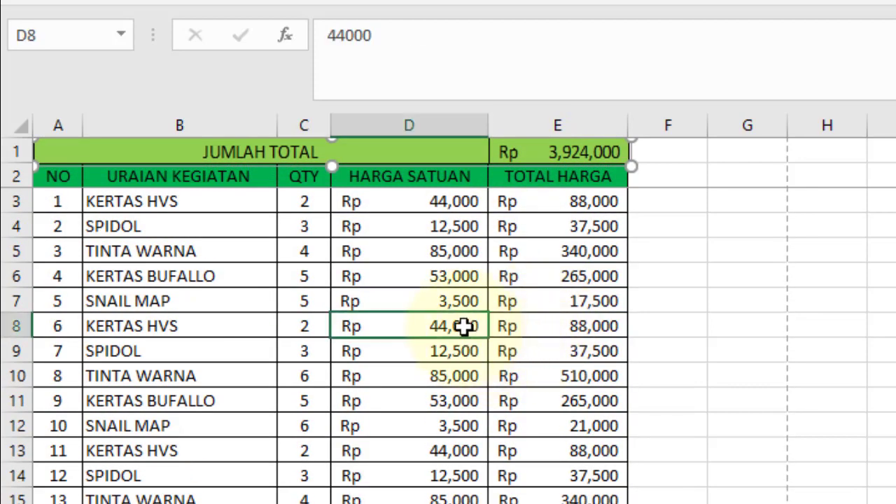
click(315, 303)
text(30)
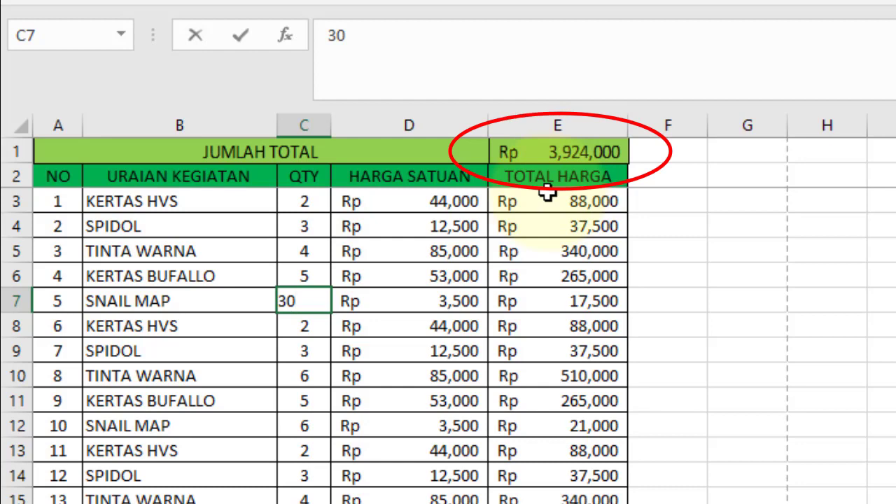
key(Return)
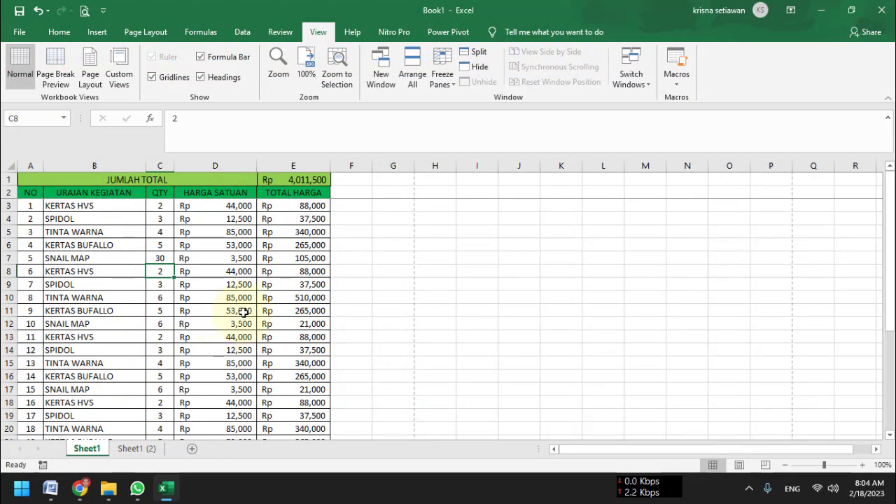
Check the SUM formula in E28, then nudge the linked total picture into place over row 1
scroll(238, 310, down, 2)
scroll(237, 298, down, 3)
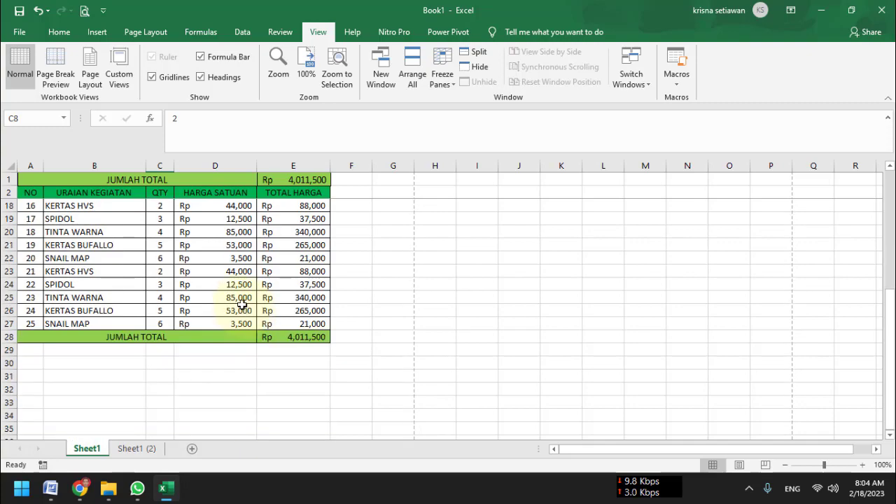
scroll(237, 297, up, 5)
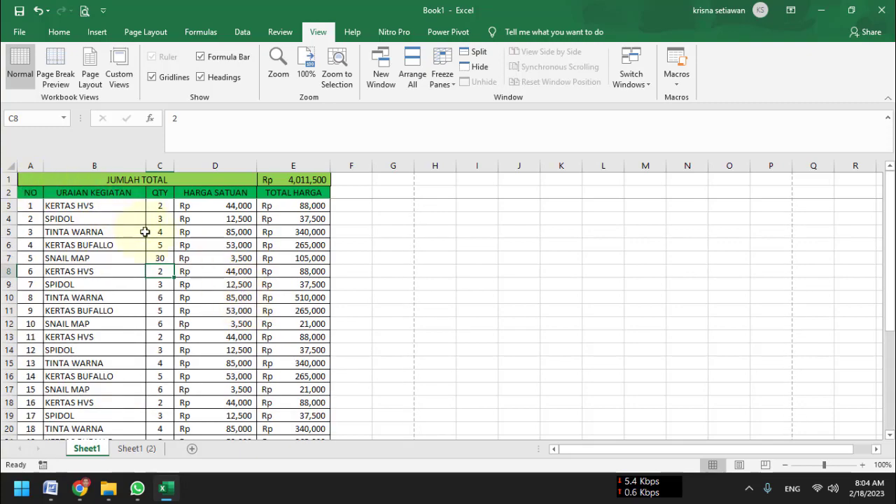
scroll(147, 234, down, 3)
scroll(146, 238, down, 2)
scroll(146, 238, down, 1)
scroll(146, 238, up, 1)
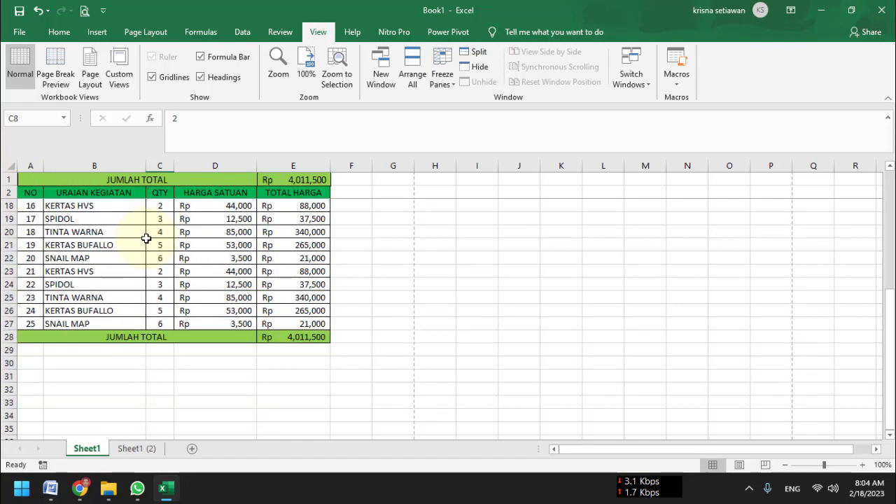
scroll(146, 238, up, 4)
scroll(146, 238, down, 4)
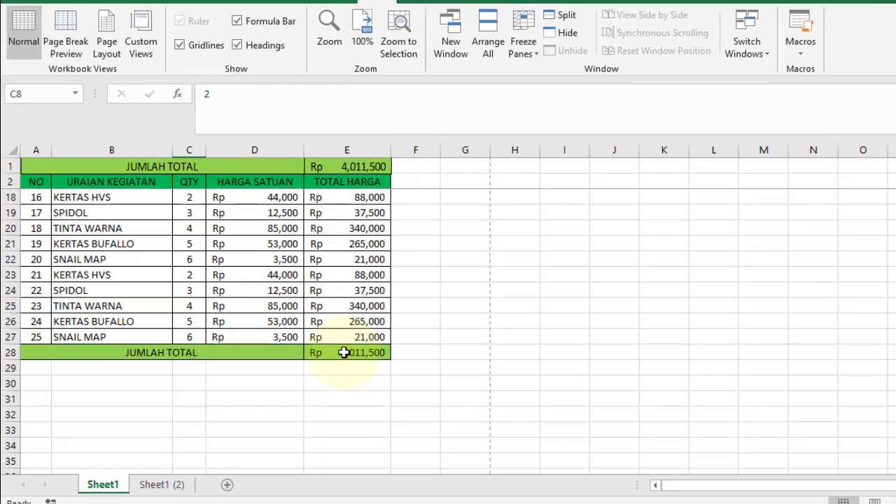
scroll(310, 328, down, 3)
scroll(566, 387, down, 1)
scroll(567, 386, down, 1)
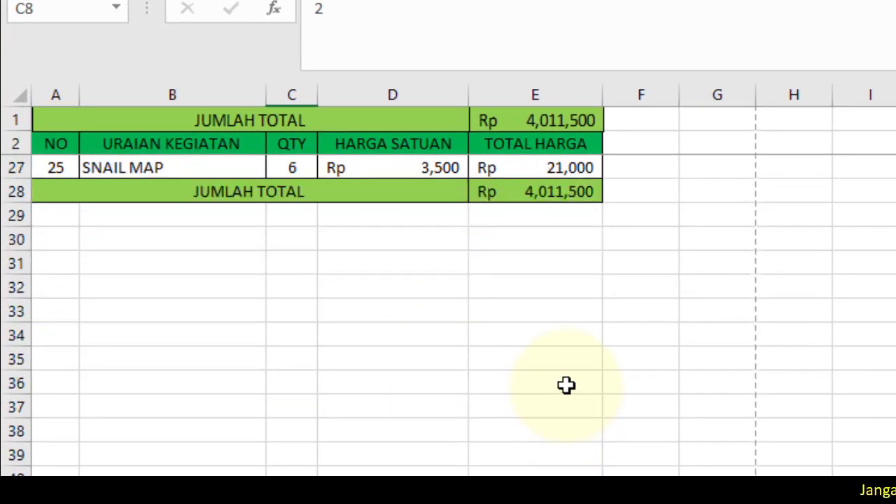
click(552, 197)
click(547, 124)
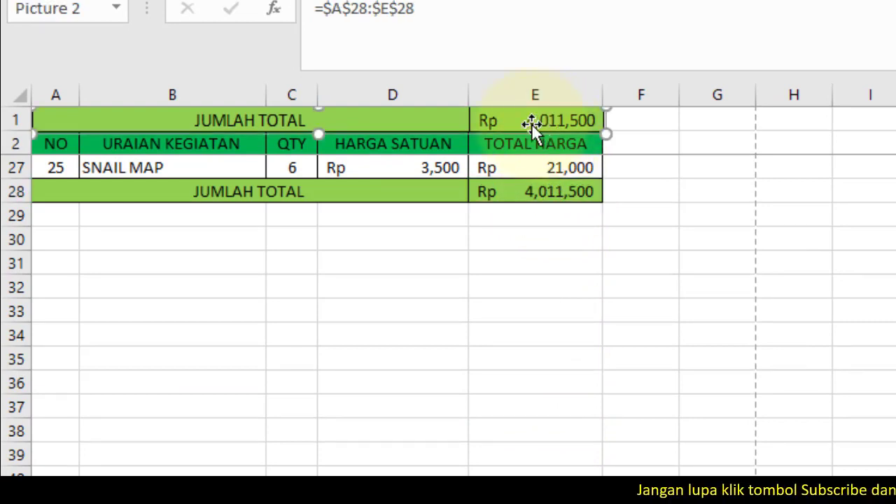
drag(531, 124, 469, 124)
Set the TINTA WARNA quantity in C20 to 8, lifting both totals to Rp 4,351,500
scroll(456, 189, up, 4)
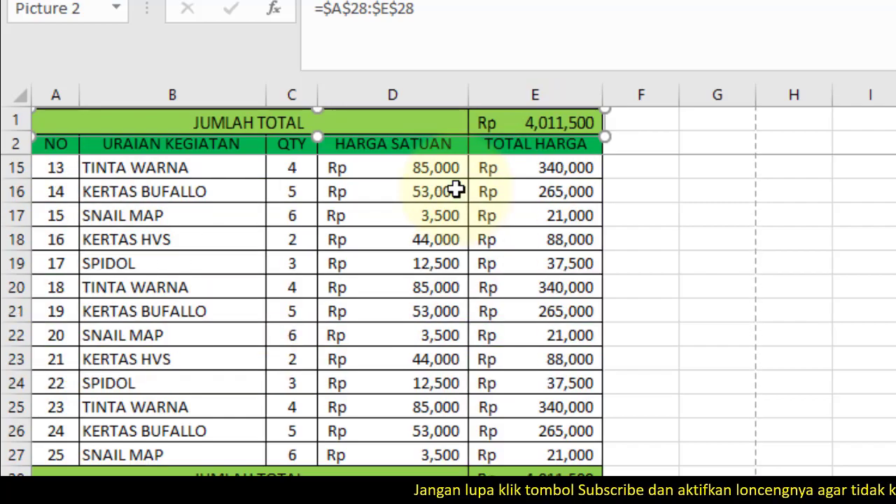
scroll(441, 224, up, 1)
click(314, 370)
text(8)
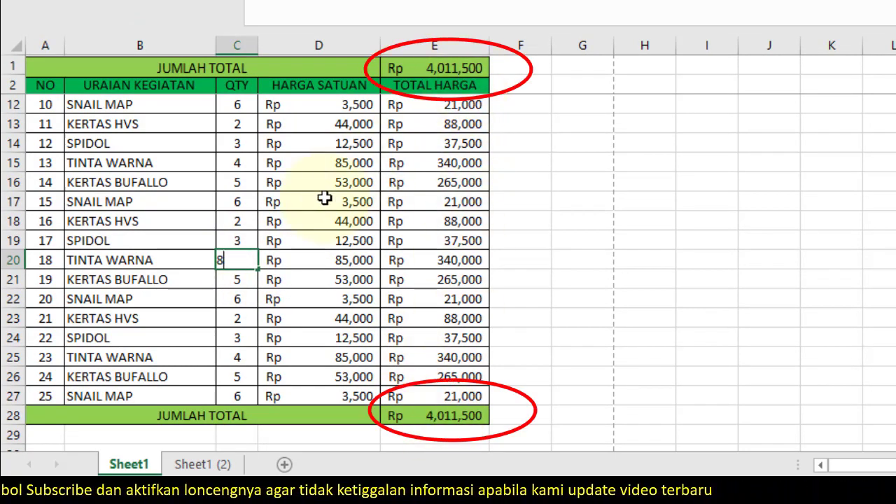
key(Return)
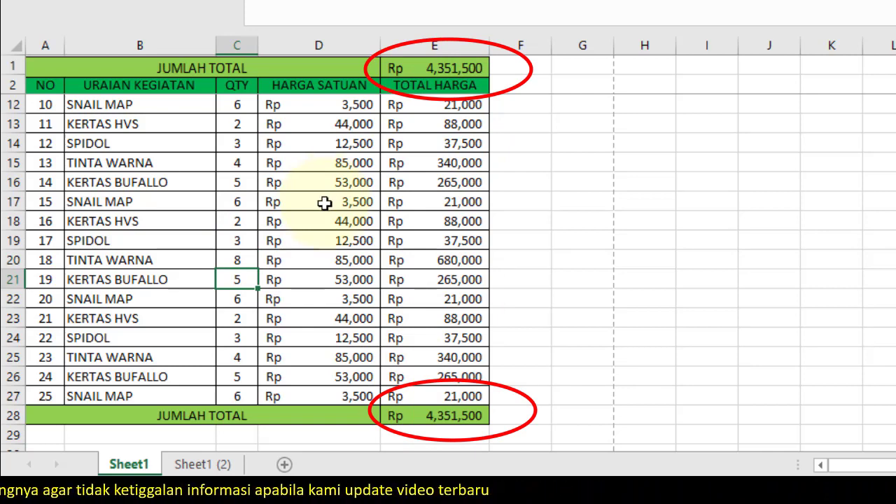
On Sheet1 (2), delete the linked JUMLAH TOTAL picture sitting at row 1
click(207, 465)
scroll(308, 233, down, 4)
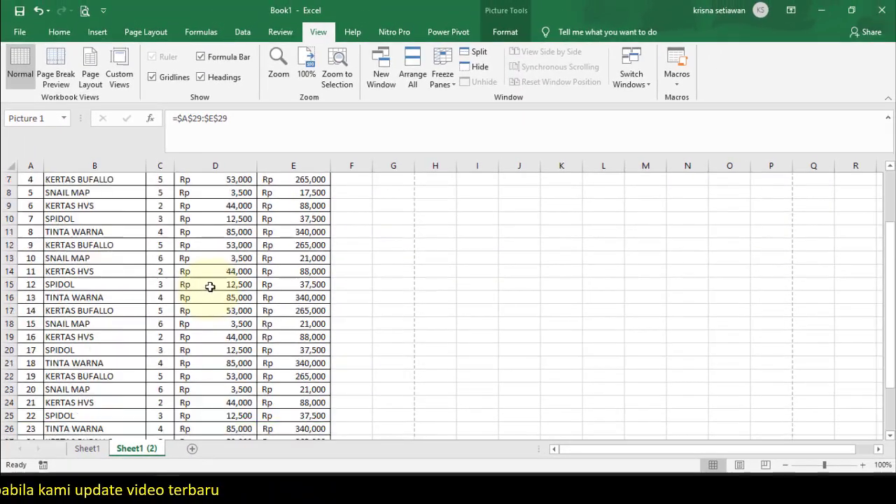
drag(246, 268, 191, 183)
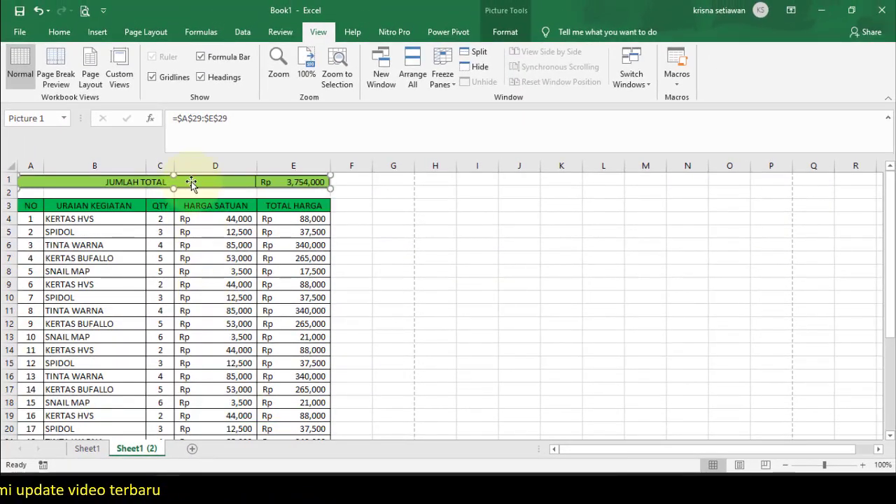
key(Delete)
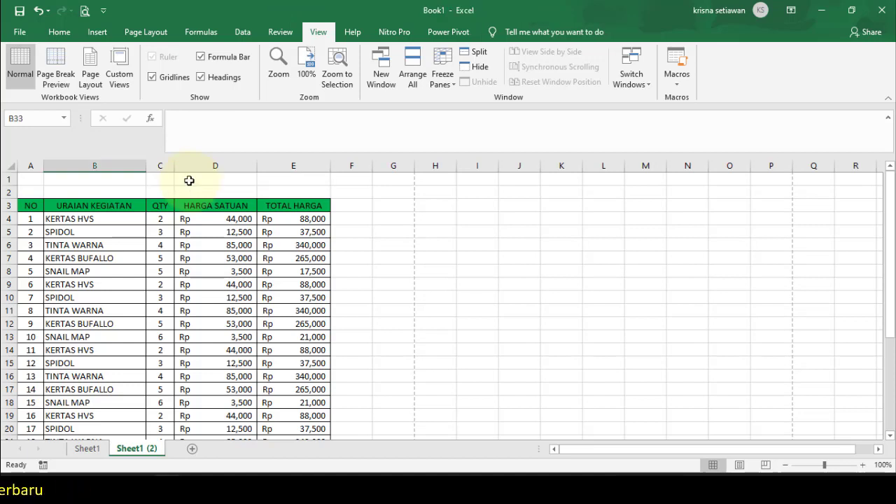
Delete the empty row 2 so the table header moves up to row 2
click(12, 194)
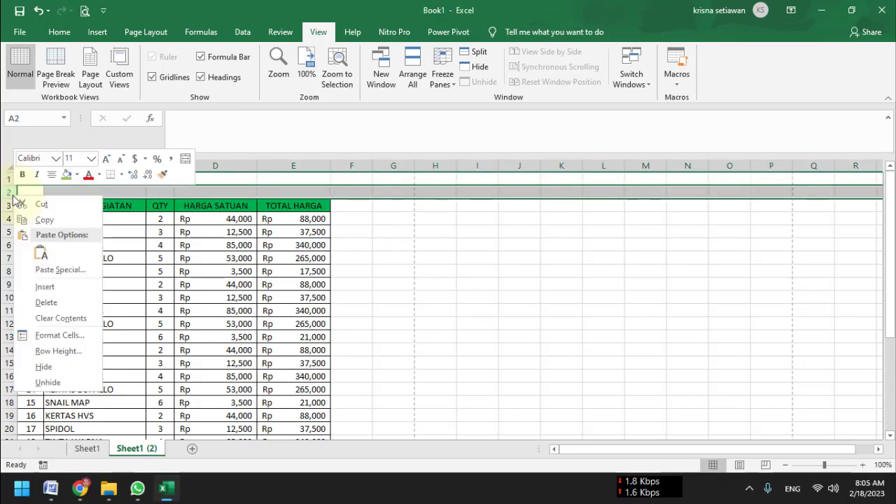
right_click(12, 194)
click(47, 302)
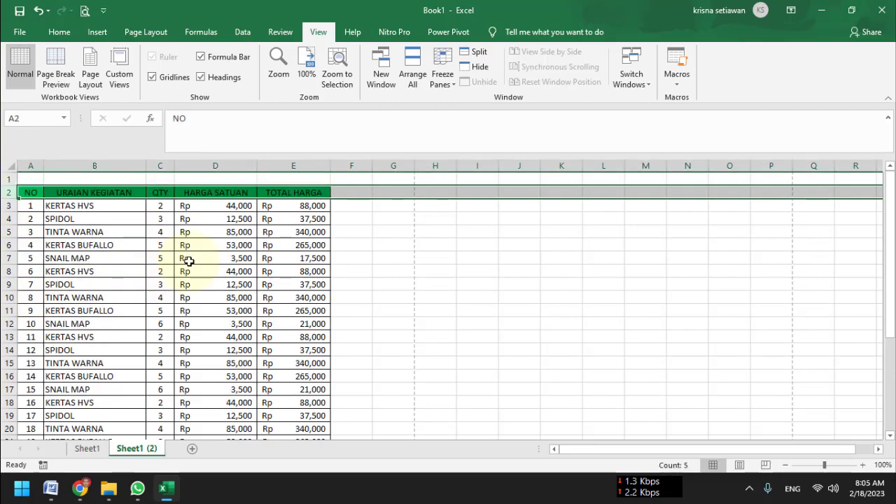
scroll(187, 260, down, 3)
scroll(186, 260, down, 2)
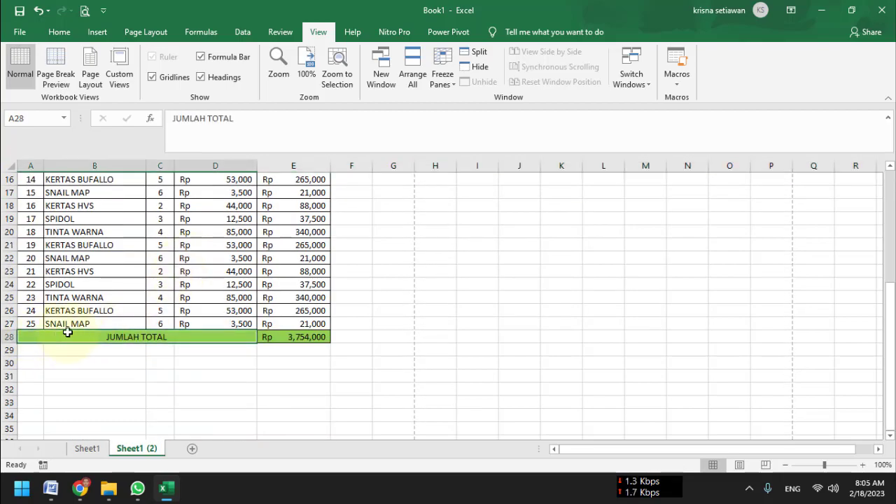
Select and copy the JUMLAH TOTAL row A28:E28, then return to cell A1
drag(38, 336, 241, 337)
drag(322, 367, 394, 367)
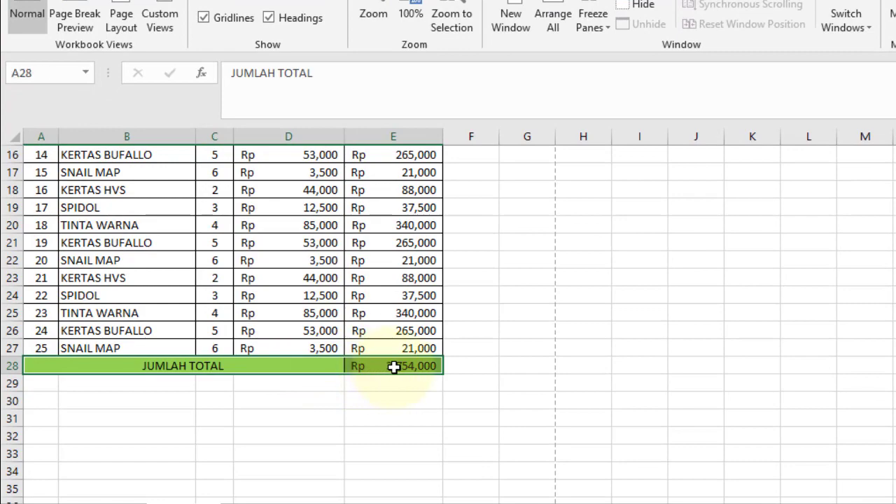
right_click(394, 367)
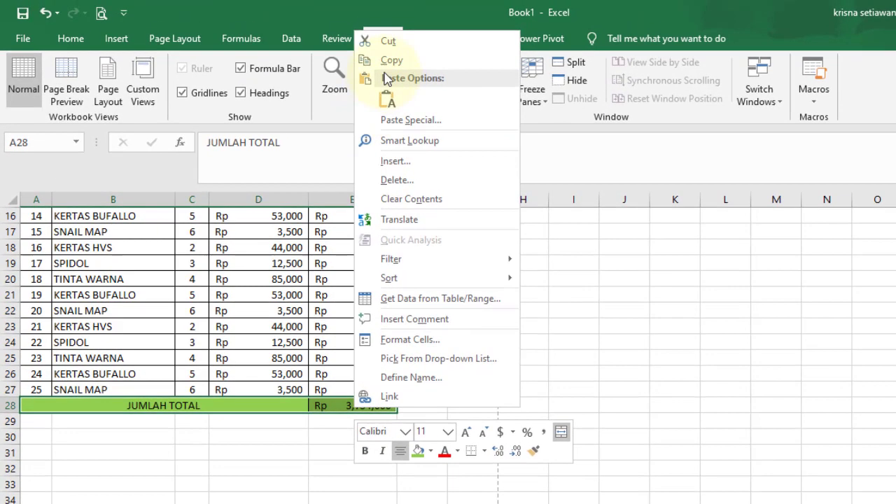
key(Escape)
scroll(202, 337, up, 5)
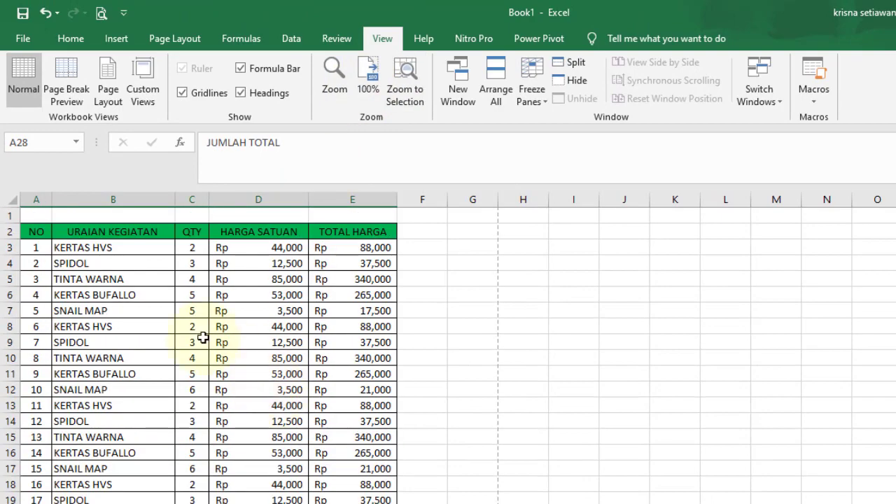
click(31, 213)
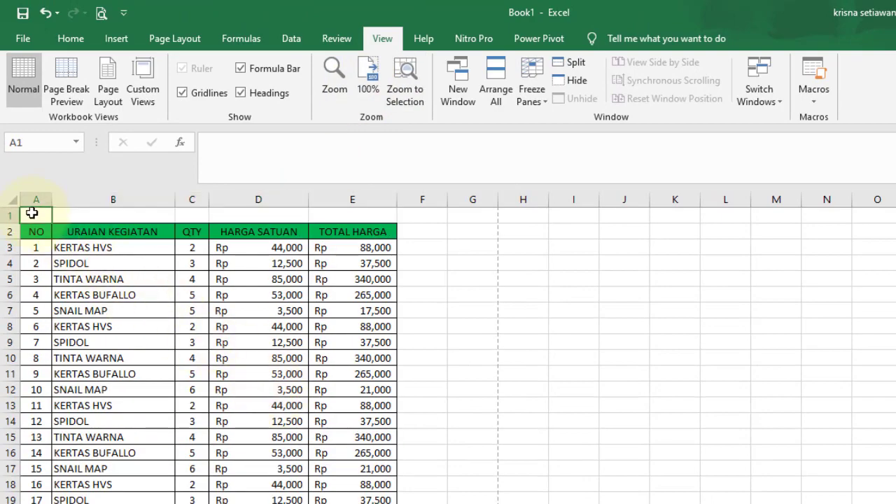
Paste the copied total row at A1 as a Linked Picture and move it beside the table near rows 6–7
right_click(32, 213)
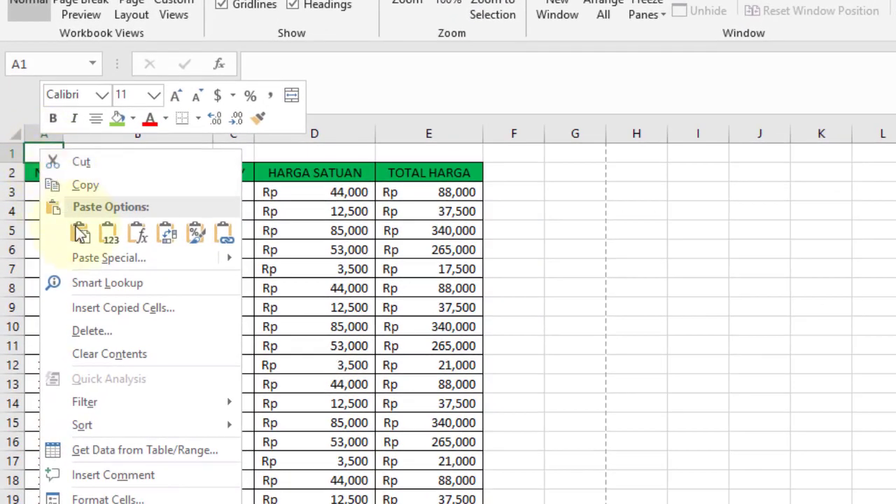
mouse_move(231, 270)
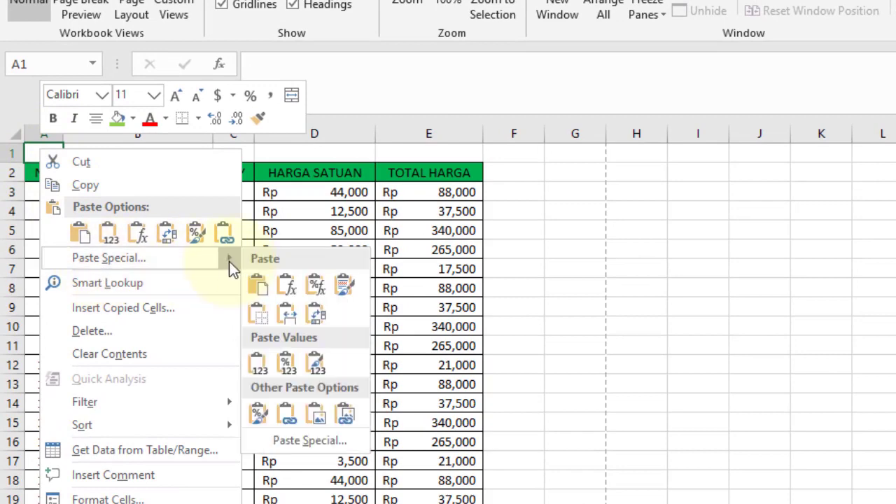
click(353, 417)
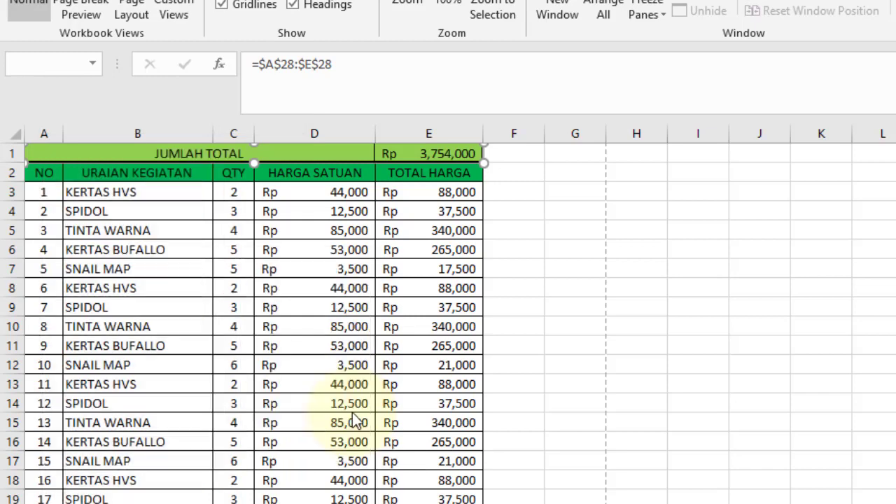
drag(345, 150, 629, 261)
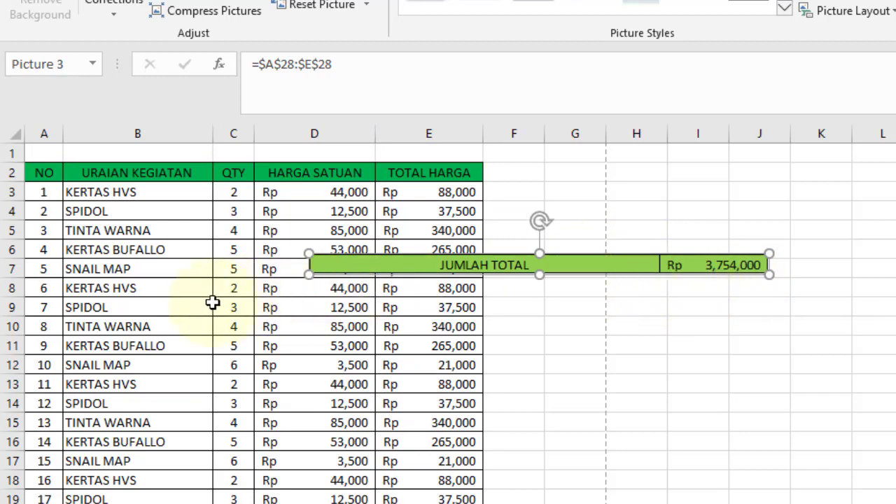
Change the KERTAS HVS quantity in C8 to 15, updating the linked total picture to Rp 4,326,000
click(238, 290)
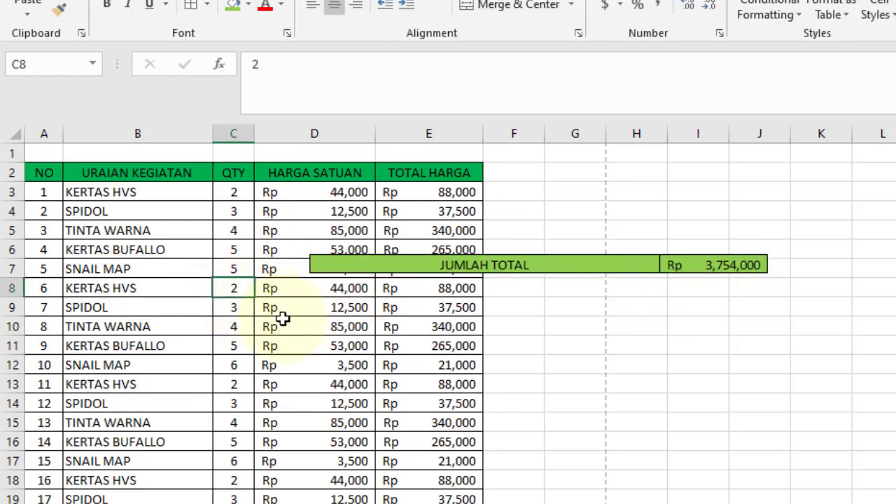
text(15)
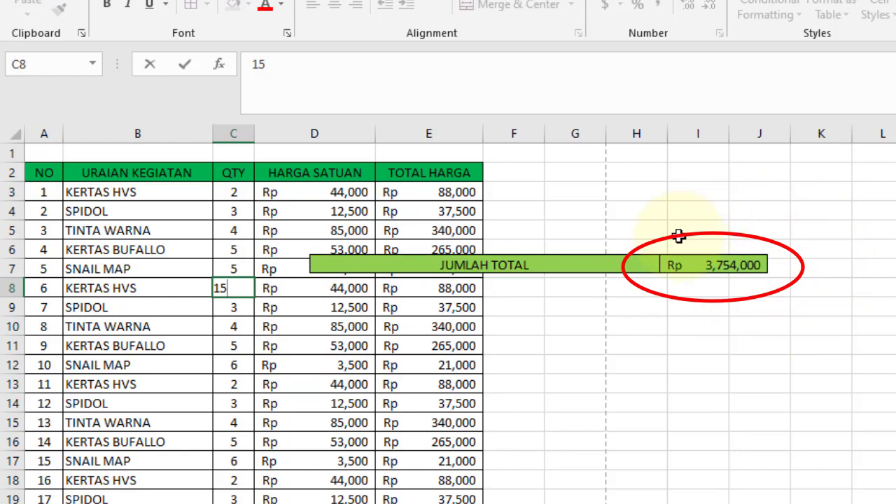
key(Return)
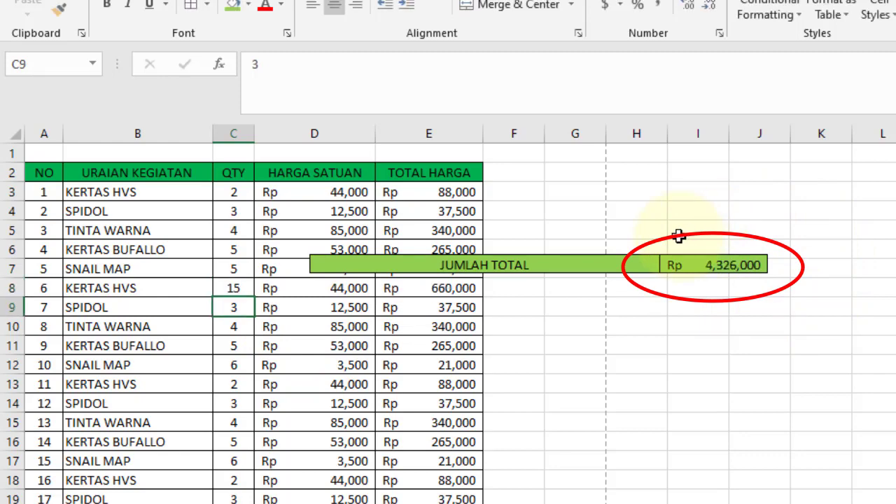
scroll(669, 301, down, 3)
scroll(665, 304, down, 1)
scroll(654, 252, up, 3)
Move the linked Rp 4,326,000 total picture up onto row 1, aligned with the header columns A–E
click(597, 214)
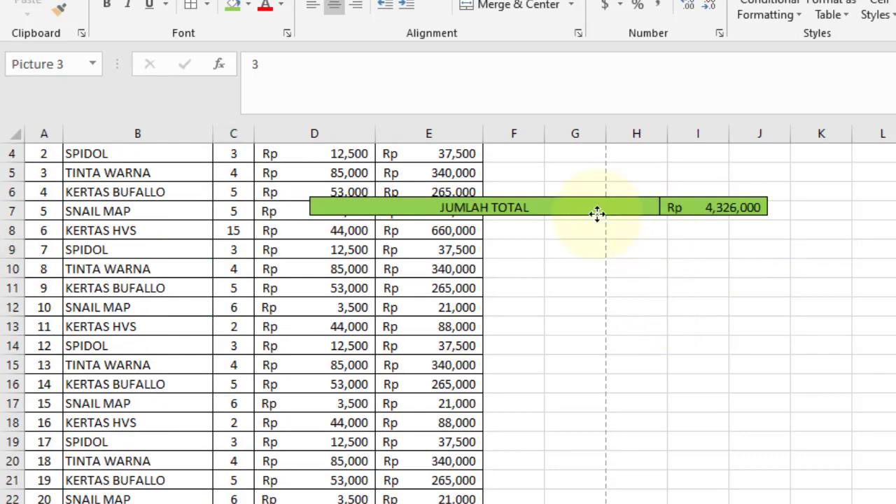
drag(597, 213, 313, 486)
scroll(414, 426, down, 2)
scroll(431, 435, down, 1)
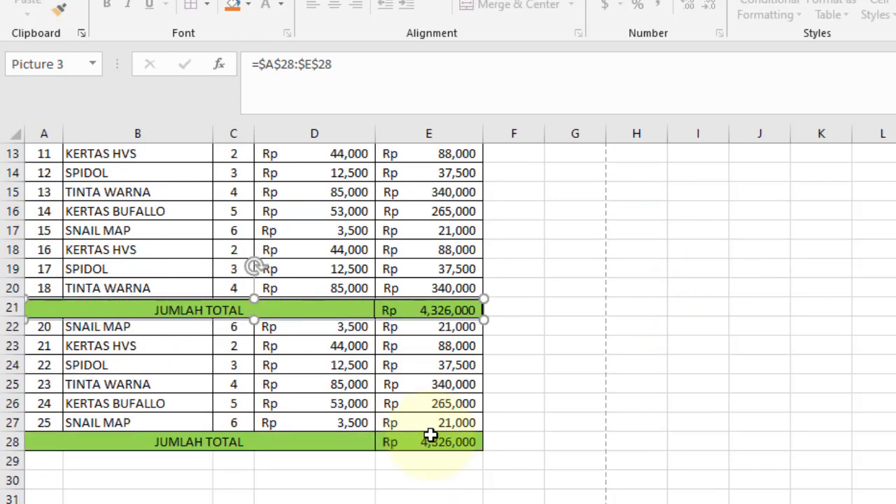
scroll(430, 436, up, 2)
scroll(430, 401, up, 1)
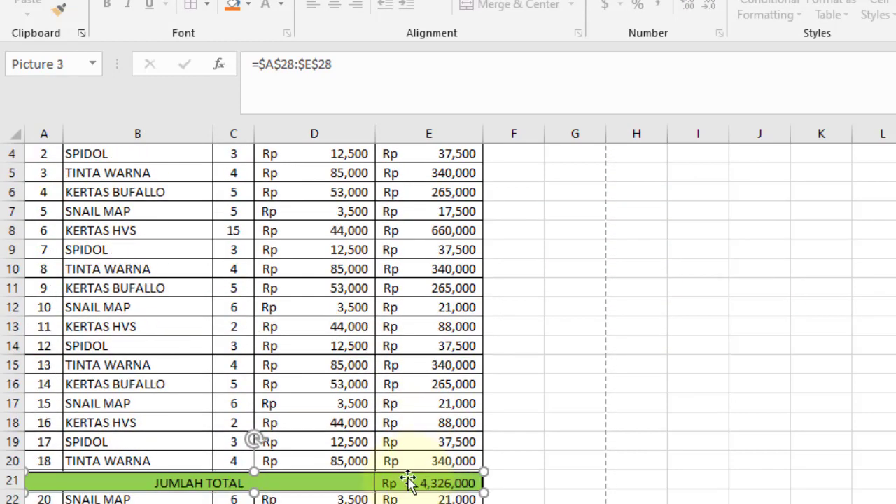
drag(411, 482, 411, 463)
key(ctrl+z)
scroll(427, 315, up, 3)
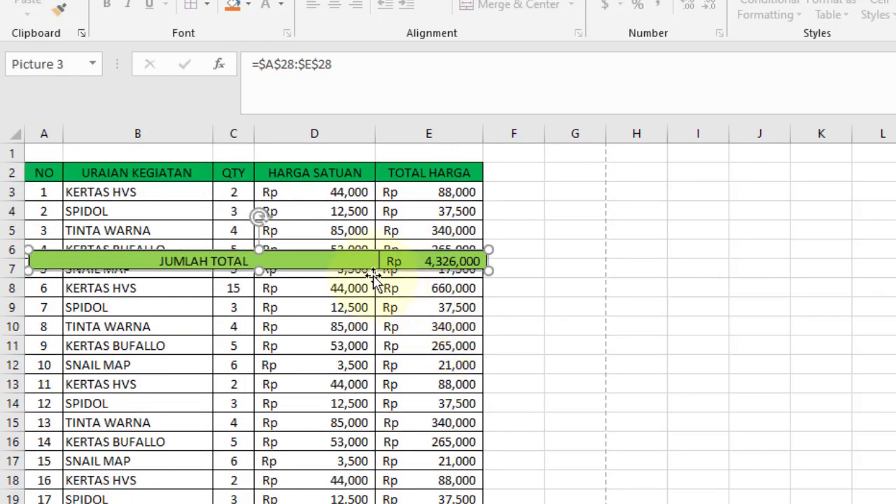
drag(354, 261, 317, 152)
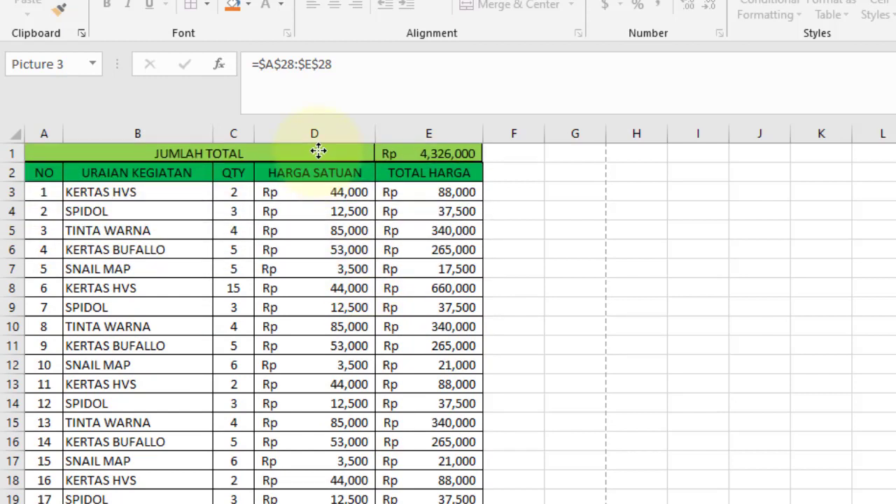
drag(319, 151, 323, 151)
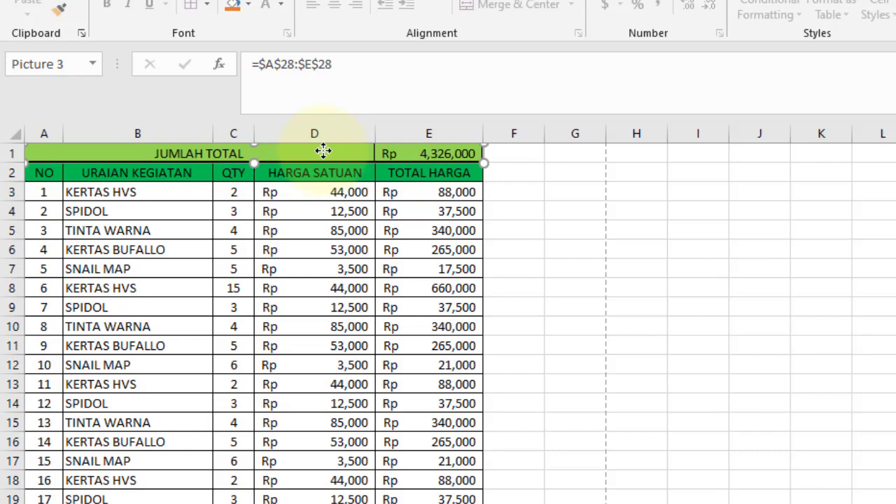
key(Right)
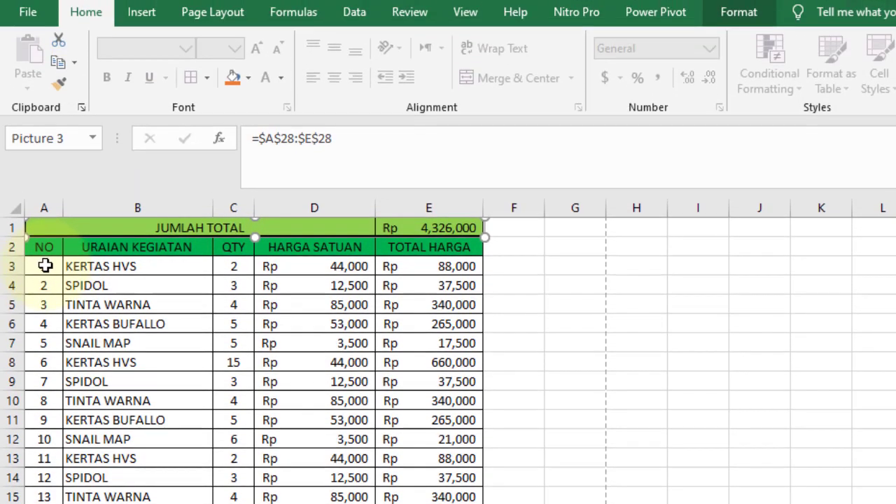
Freeze rows 1–2 from cell A3 and scroll down to confirm they stay visible
click(45, 266)
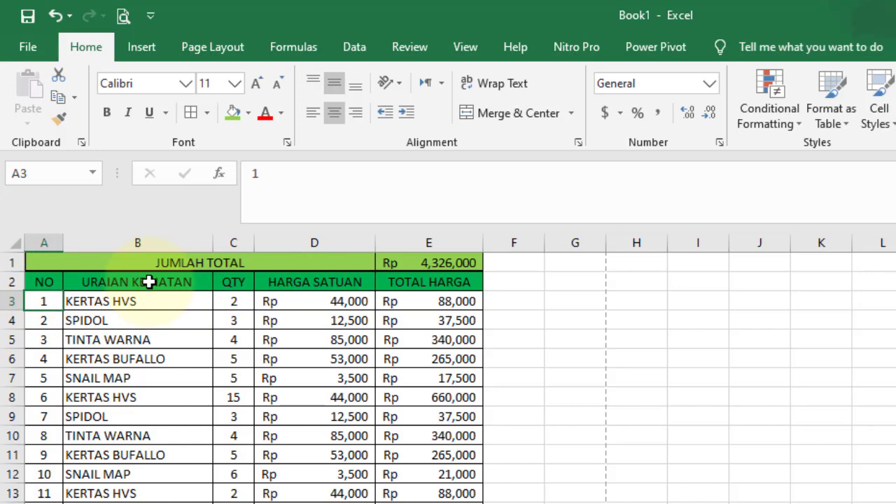
click(465, 49)
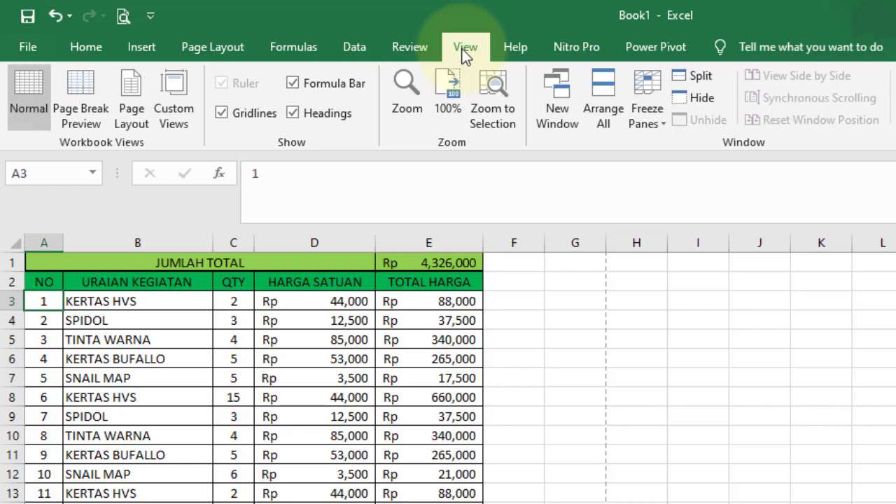
click(647, 118)
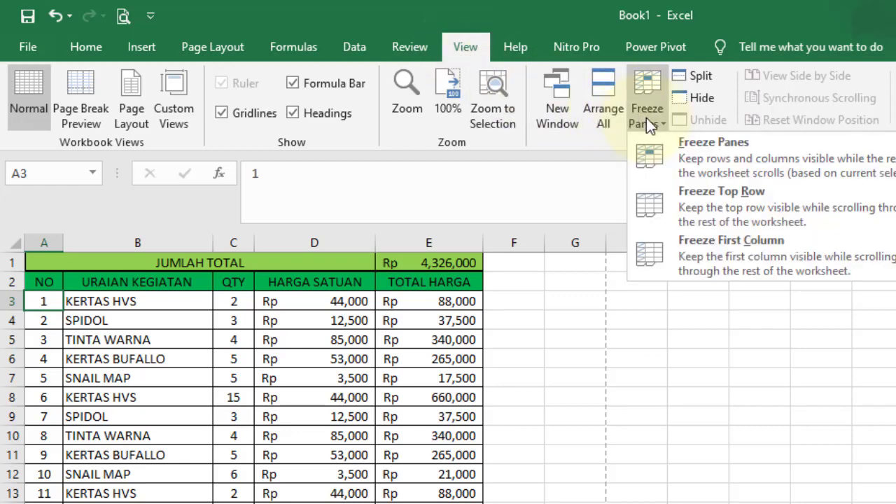
click(680, 149)
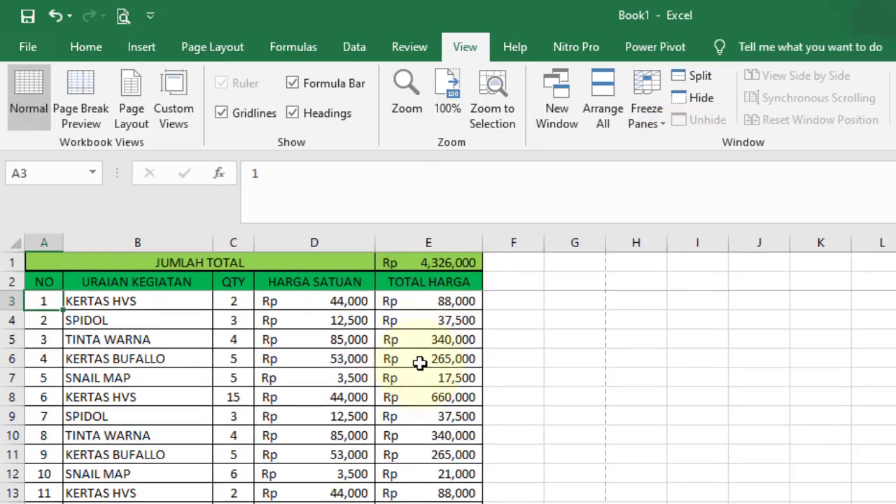
scroll(416, 365, down, 4)
scroll(287, 248, down, 1)
scroll(287, 248, down, 1)
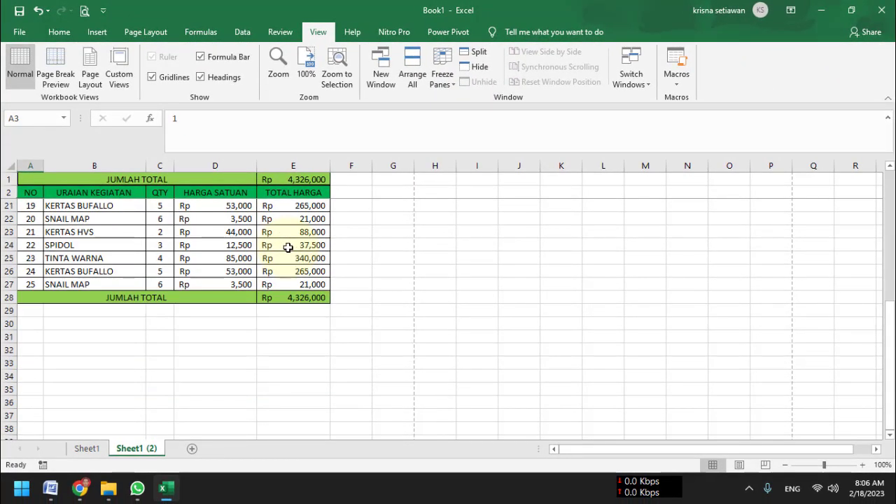
Enter 167 as the SNAIL MAP quantity in C22, bringing both totals to Rp 4,889,500
click(160, 222)
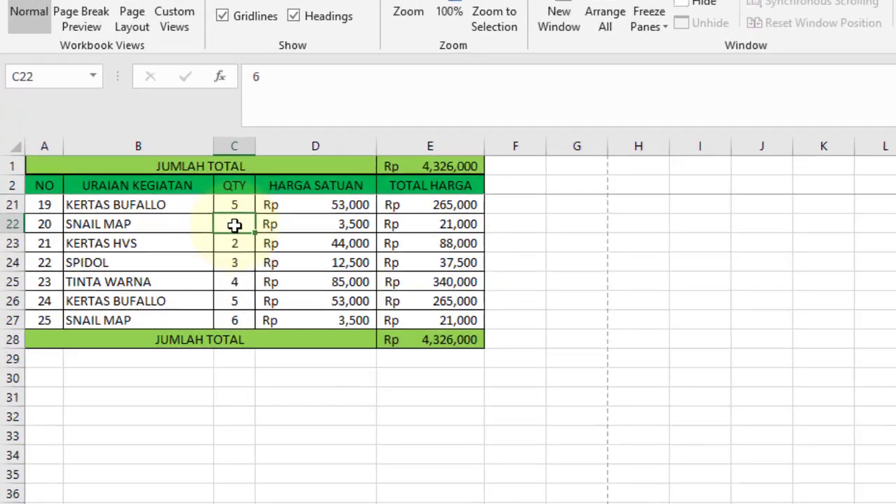
text(1)
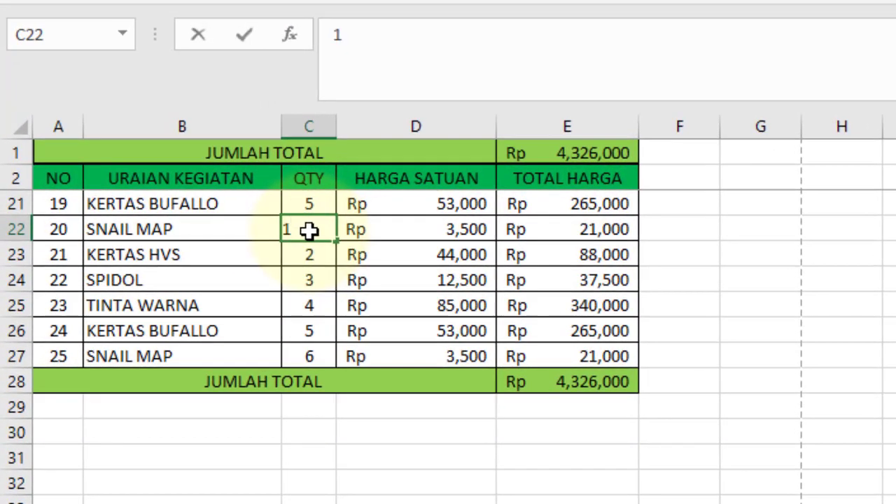
text(67)
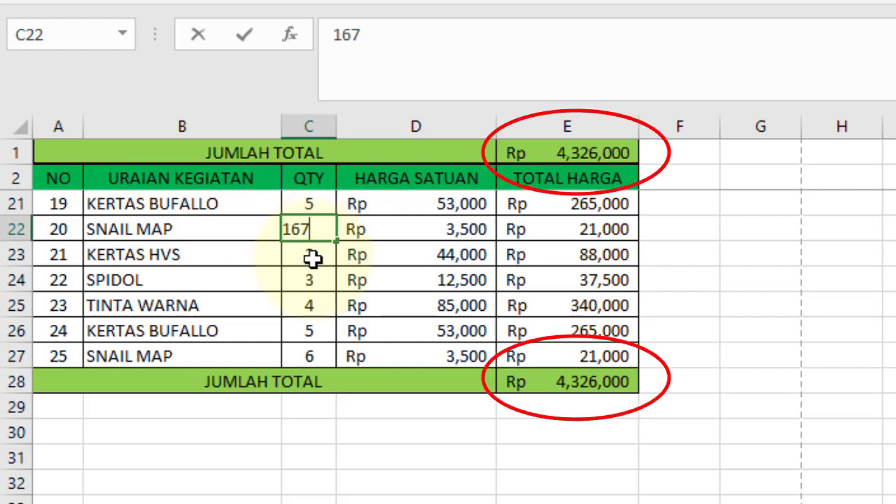
key(Return)
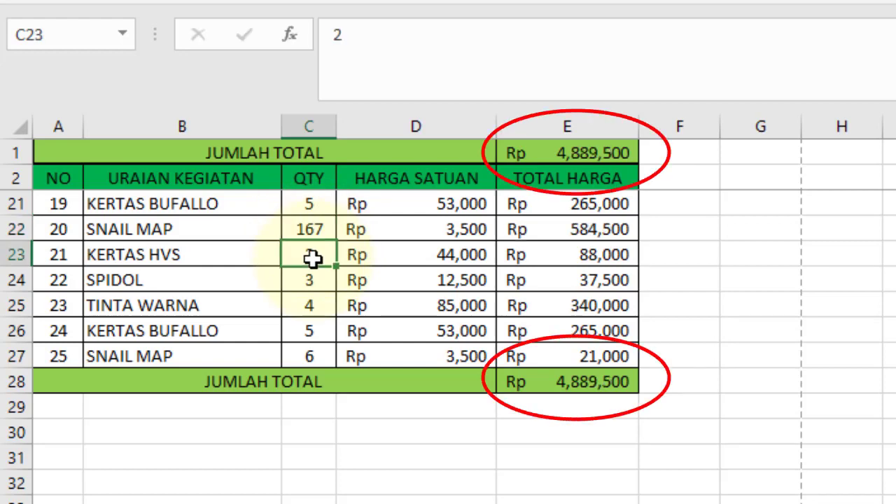